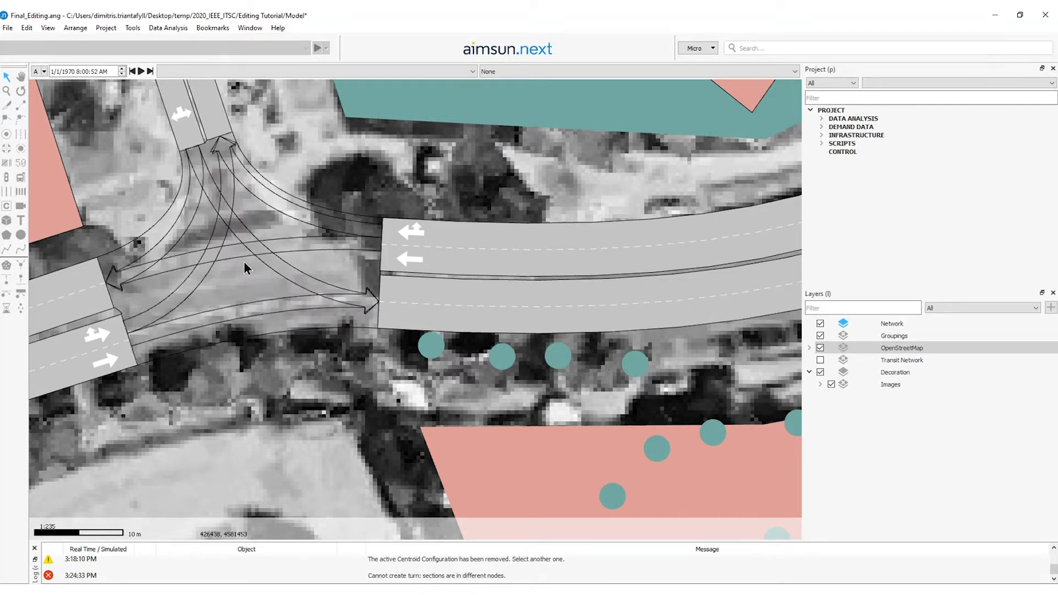
# Apply a Yield warning to the junction turn from the upper-left approach
pyautogui.click(185, 218)
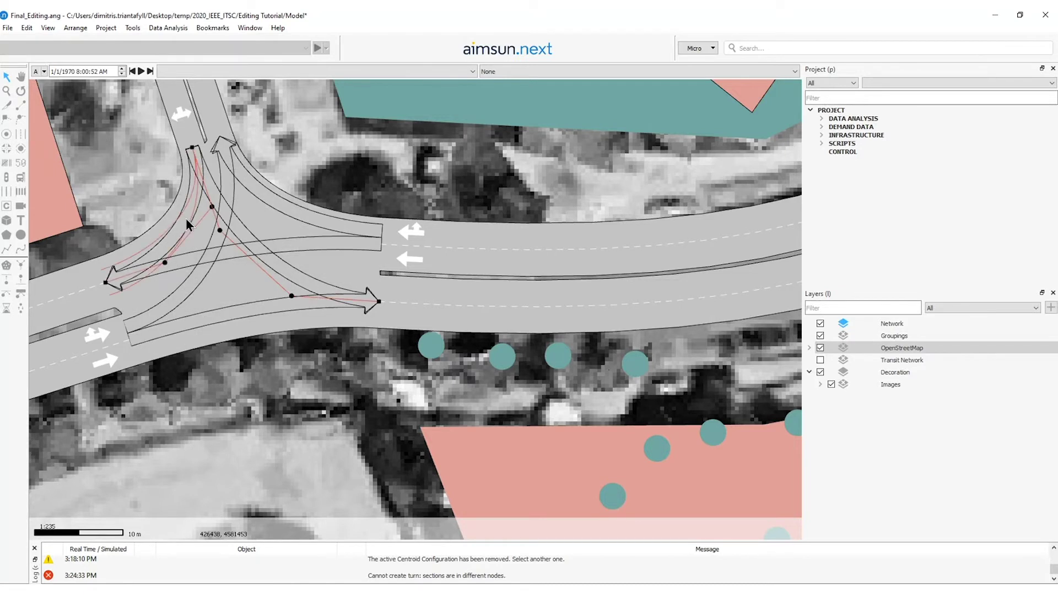
pyautogui.rightClick(186, 223)
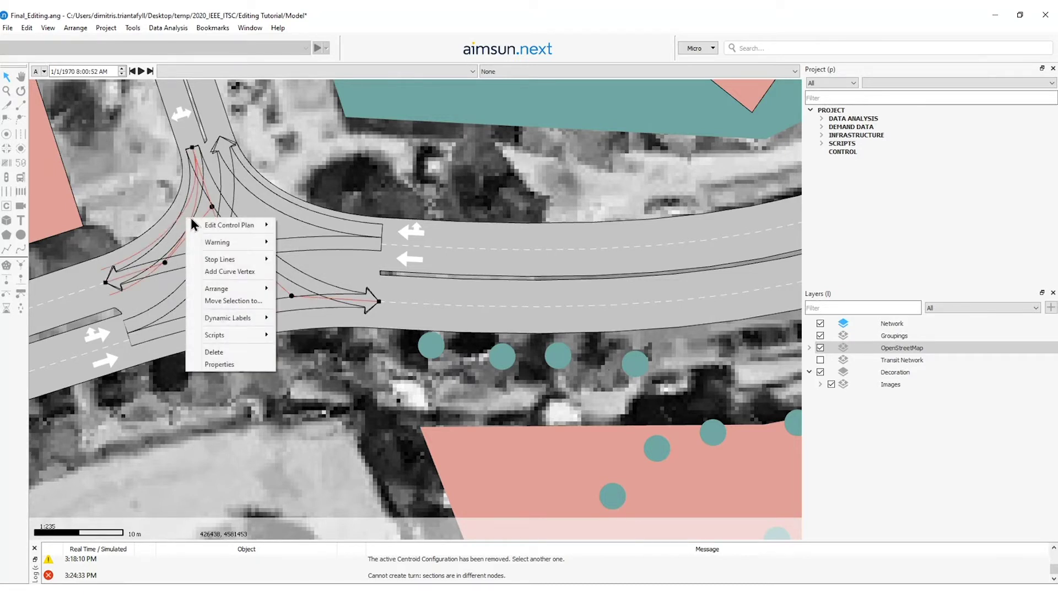
pyautogui.moveTo(217, 242)
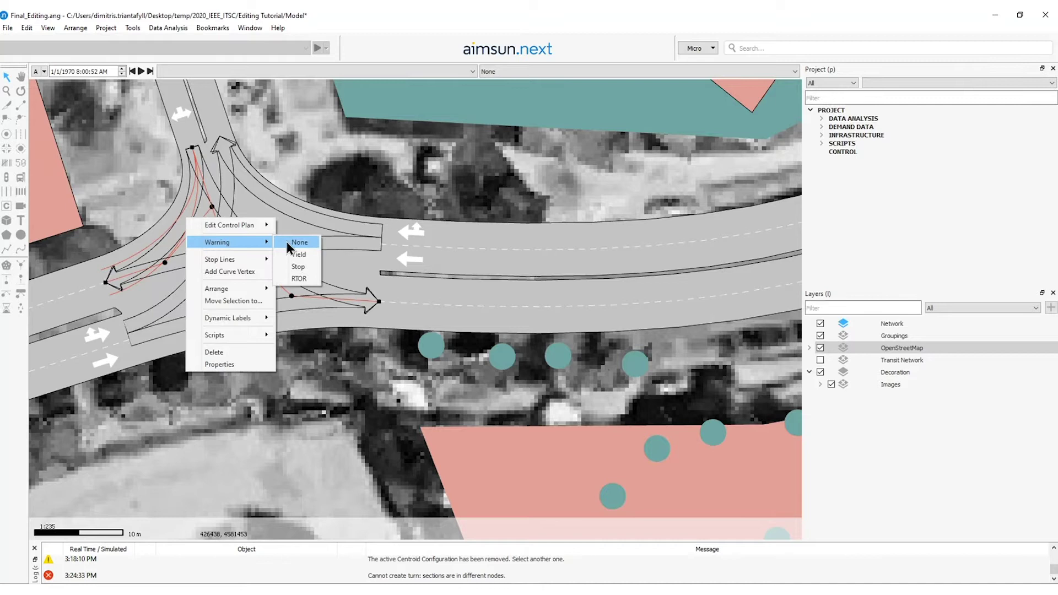
pyautogui.click(298, 254)
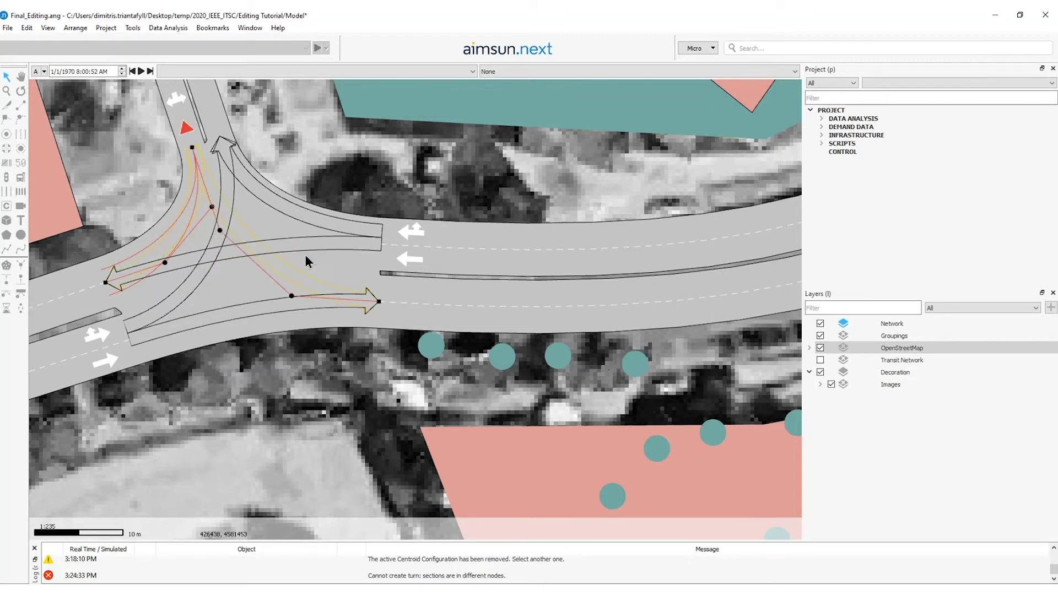
pyautogui.click(347, 170)
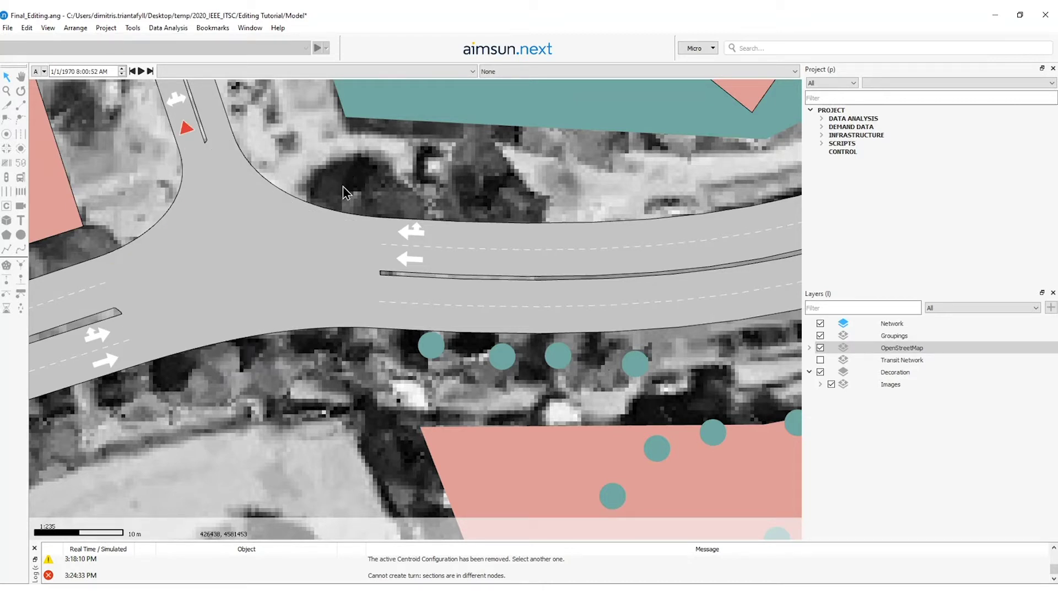
pyautogui.click(245, 282)
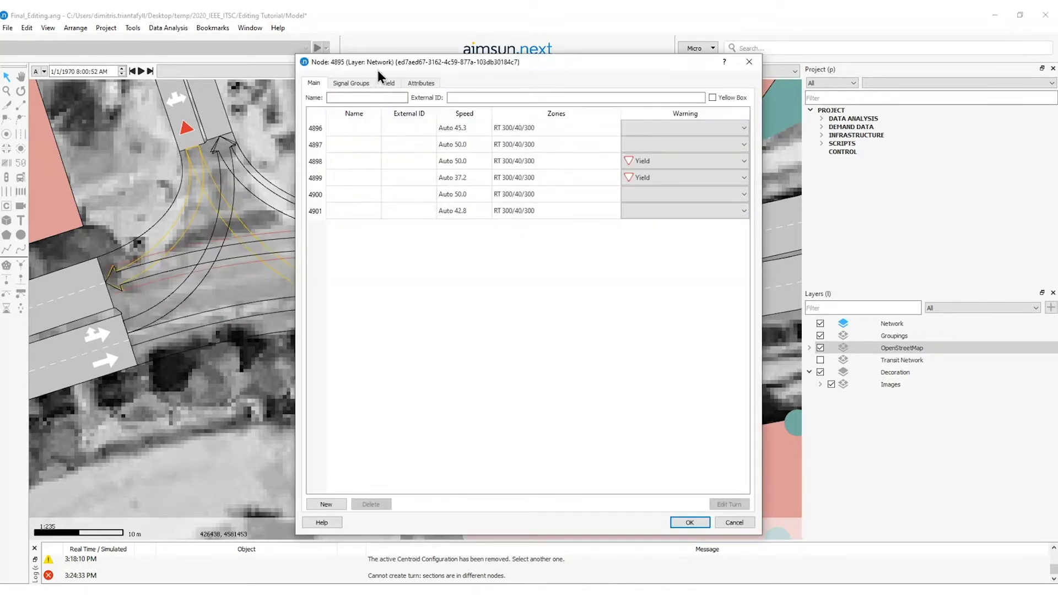
pyautogui.moveTo(377, 63); pyautogui.dragTo(490, 62)
pyautogui.click(446, 159)
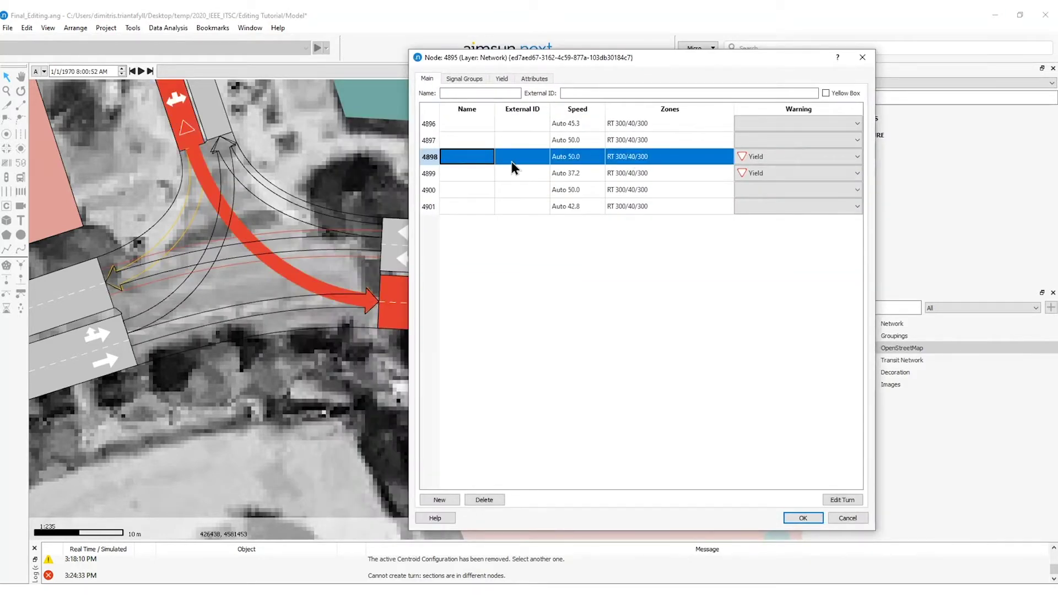
pyautogui.click(773, 157)
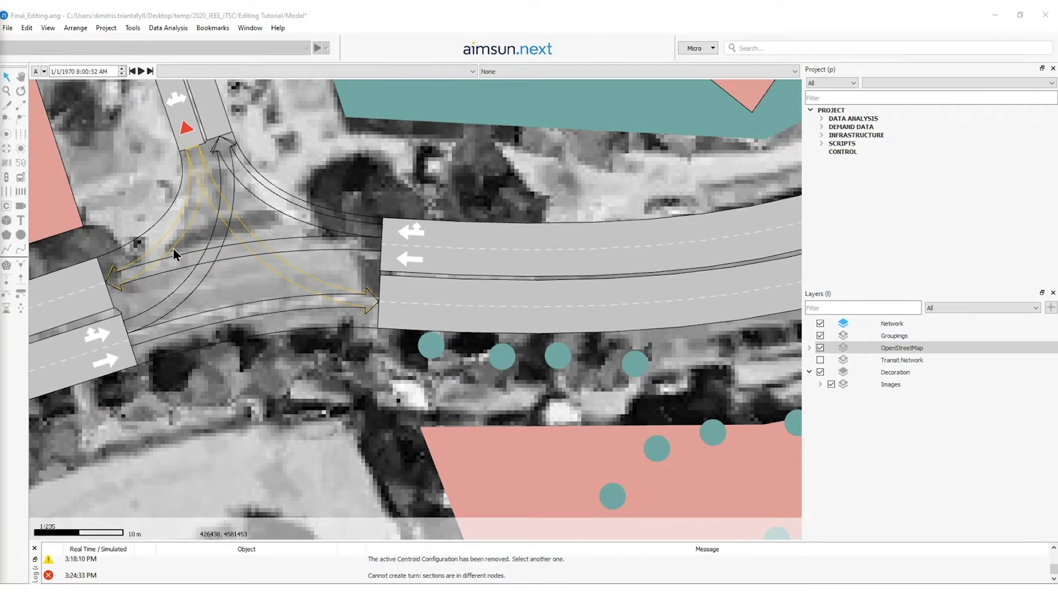
# Add a new stop line on the second junction's right-to-left turn
pyautogui.click(174, 248)
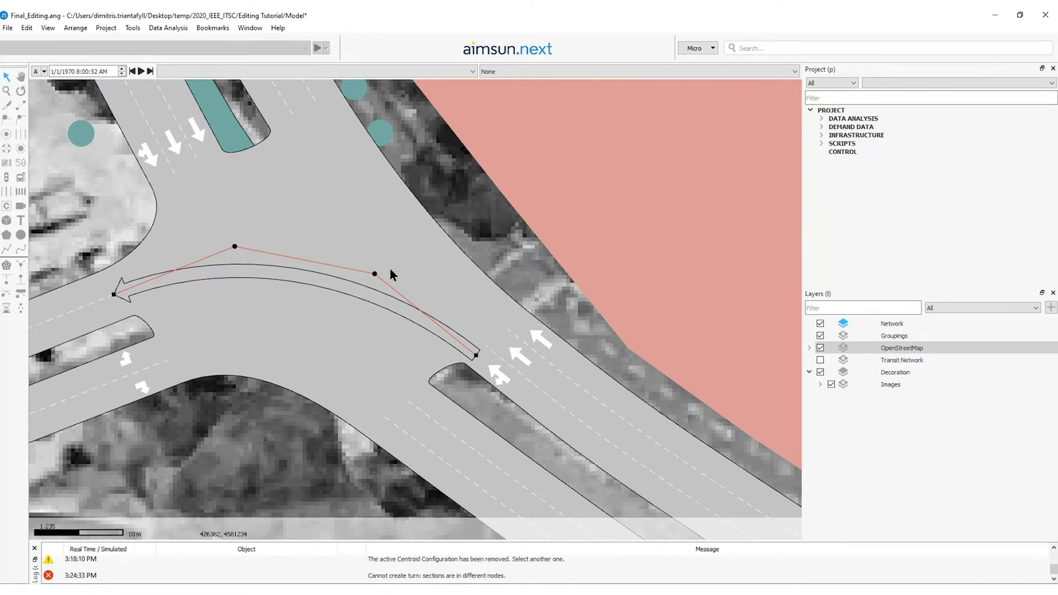
pyautogui.click(452, 289)
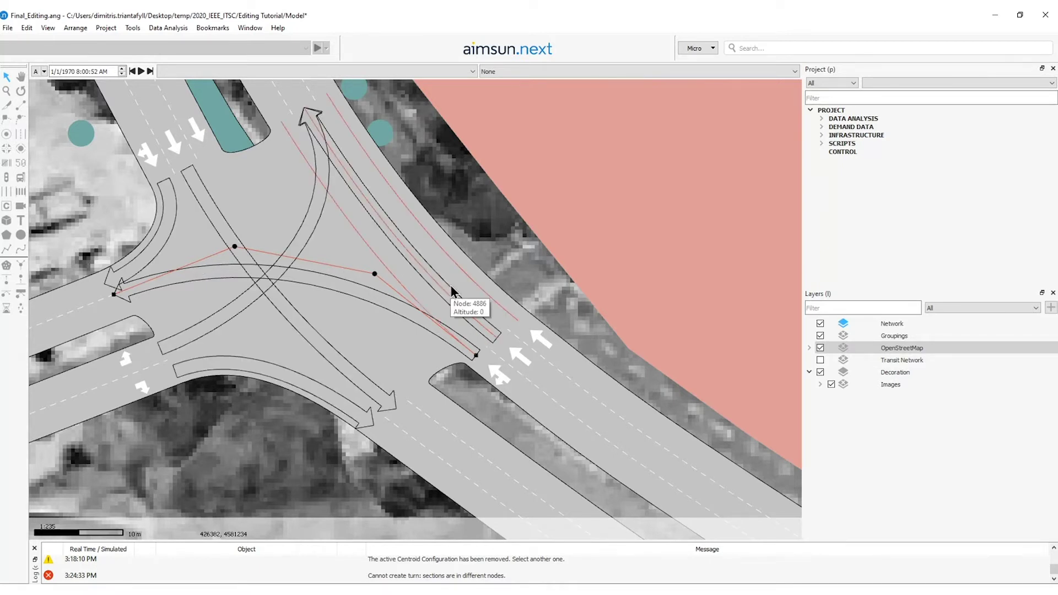
pyautogui.click(338, 286)
pyautogui.rightClick(305, 280)
pyautogui.moveTo(339, 321)
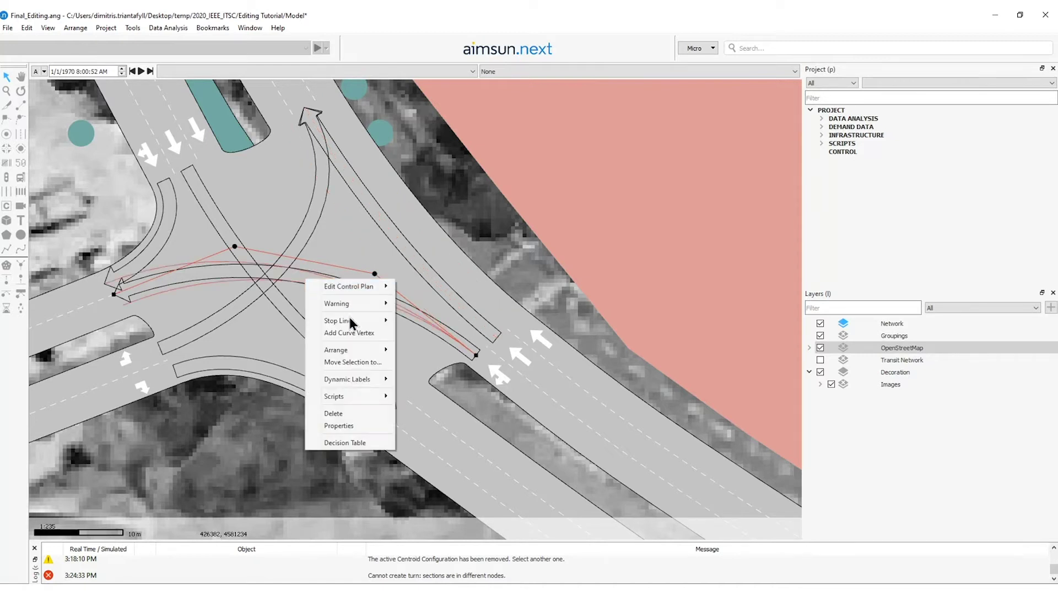
pyautogui.click(417, 320)
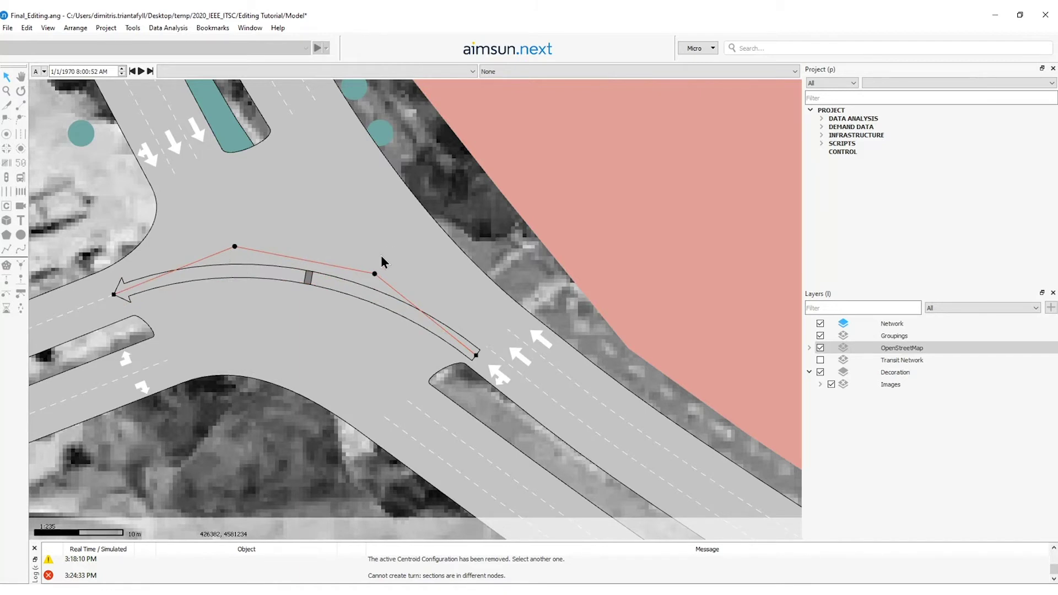
# Drag the stop line markers further along the turn
pyautogui.click(310, 282)
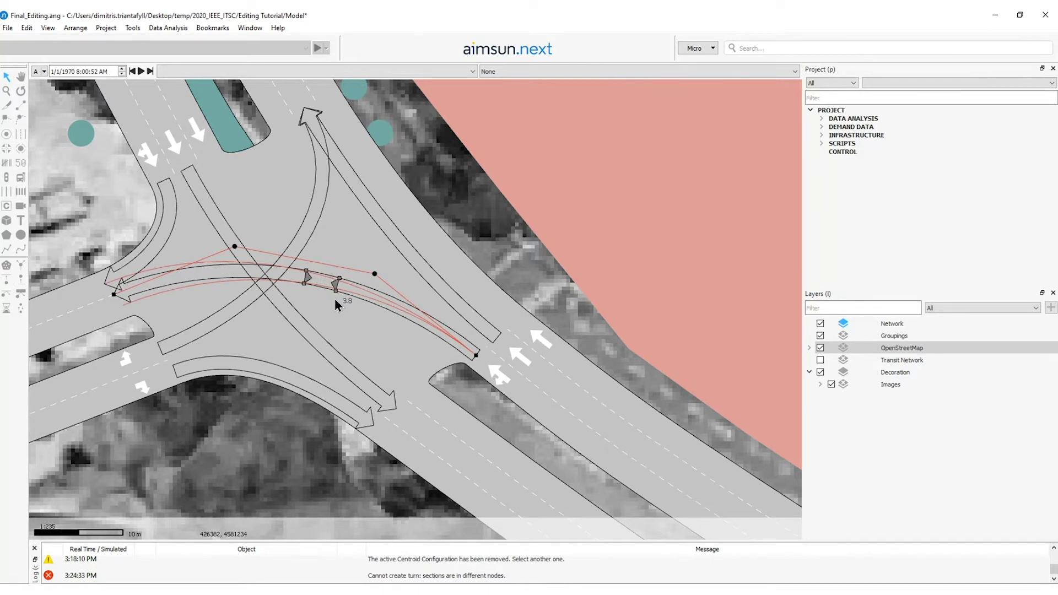
pyautogui.moveTo(335, 304); pyautogui.dragTo(340, 307)
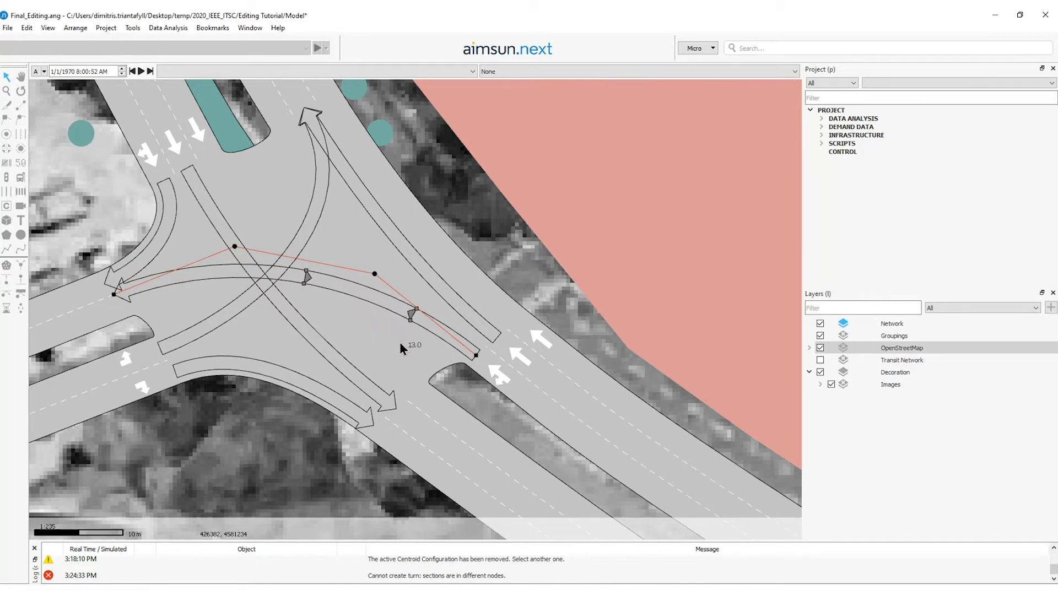
pyautogui.moveTo(401, 343)
pyautogui.mouseDown()
pyautogui.moveTo(416, 355)
pyautogui.moveTo(394, 345)
pyautogui.mouseUp()
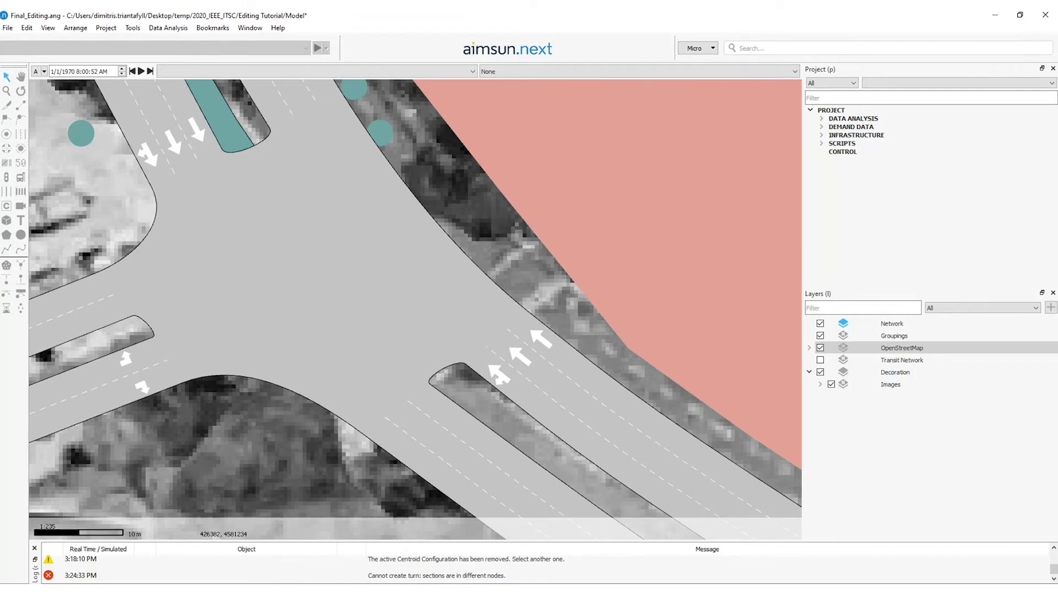
pyautogui.scroll(-5, 414, 236)
pyautogui.scroll(1, 414, 235)
pyautogui.scroll(2, 199, 241)
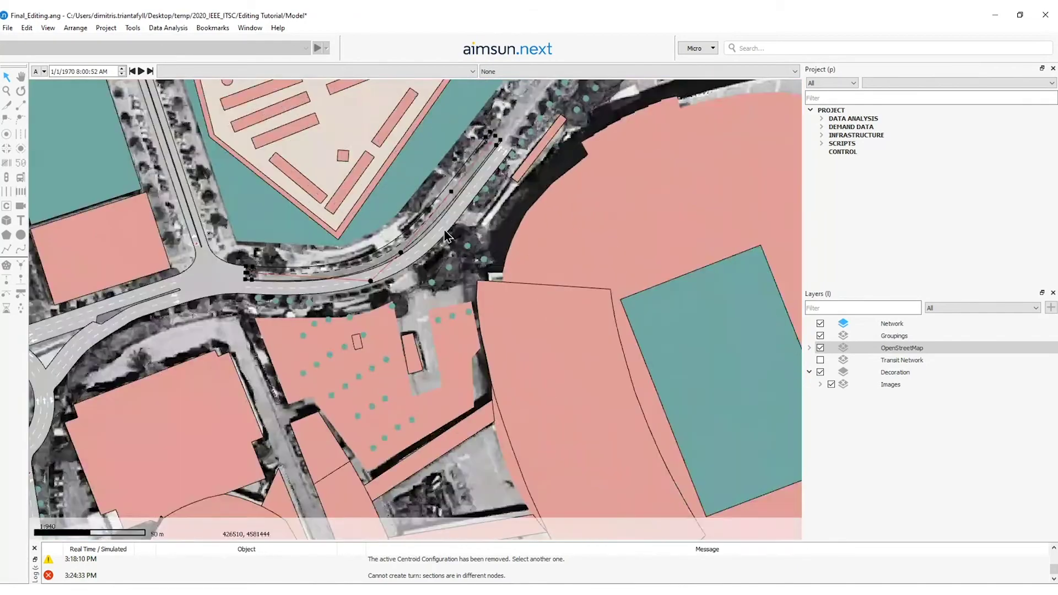
pyautogui.scroll(-1, 192, 300)
pyautogui.scroll(2, 191, 300)
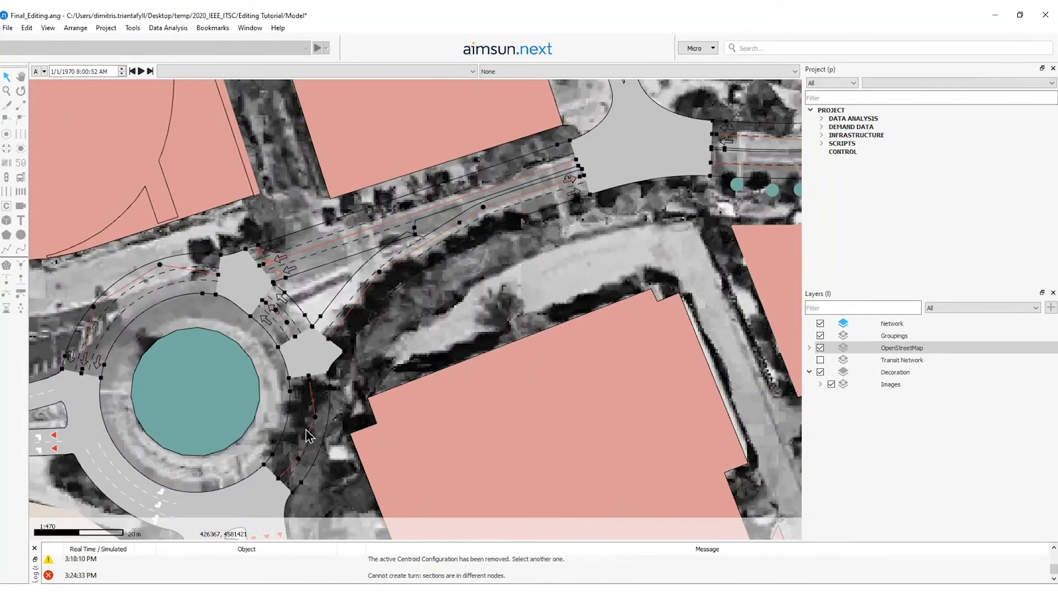
pyautogui.scroll(1, 52, 397)
pyautogui.scroll(-2, 52, 397)
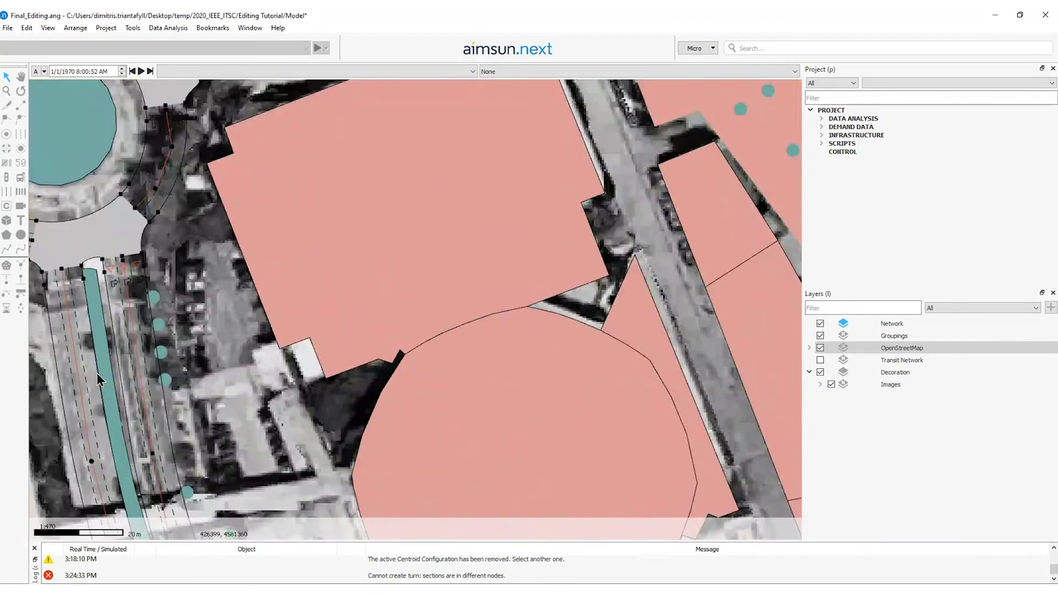
pyautogui.scroll(1, 96, 346)
pyautogui.scroll(-1, 235, 345)
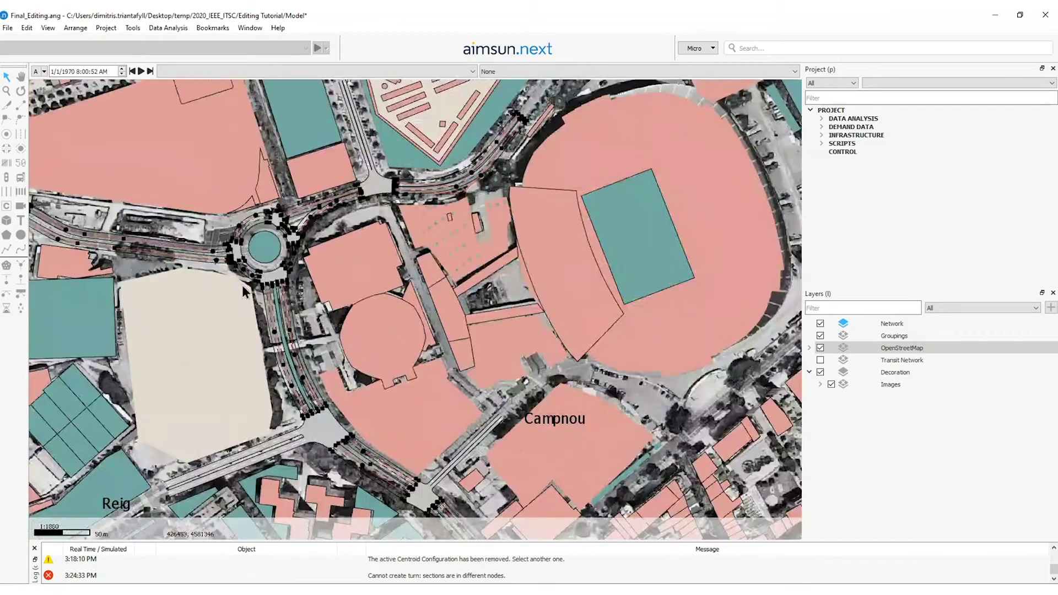
pyautogui.scroll(1, 300, 330)
# Assign road types to three sections near the roundabout, setting one to Tertiary
pyautogui.rightClick(299, 330)
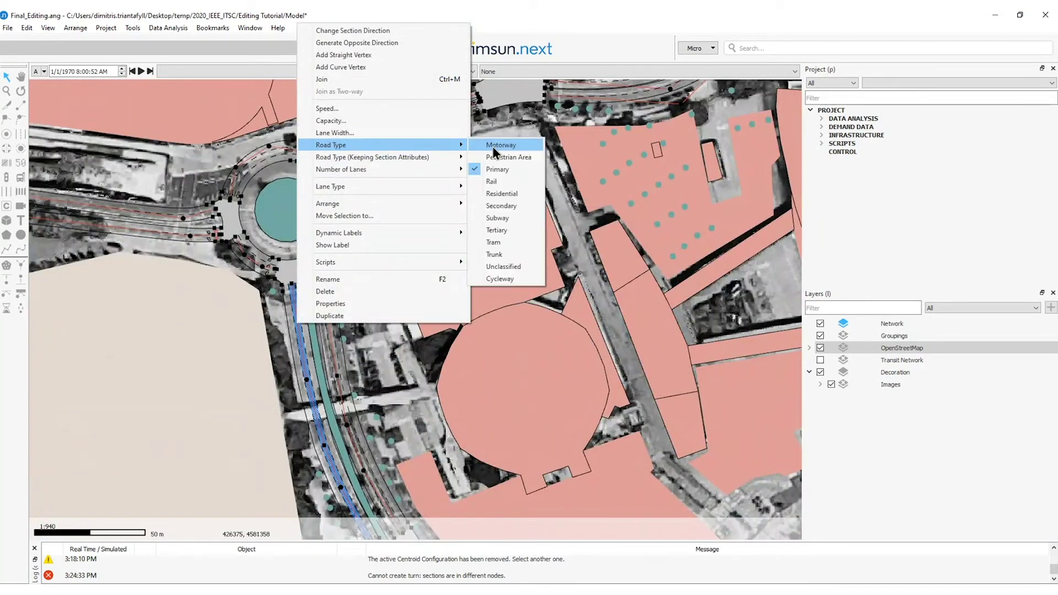
pyautogui.click(499, 168)
pyautogui.scroll(-2, 259, 330)
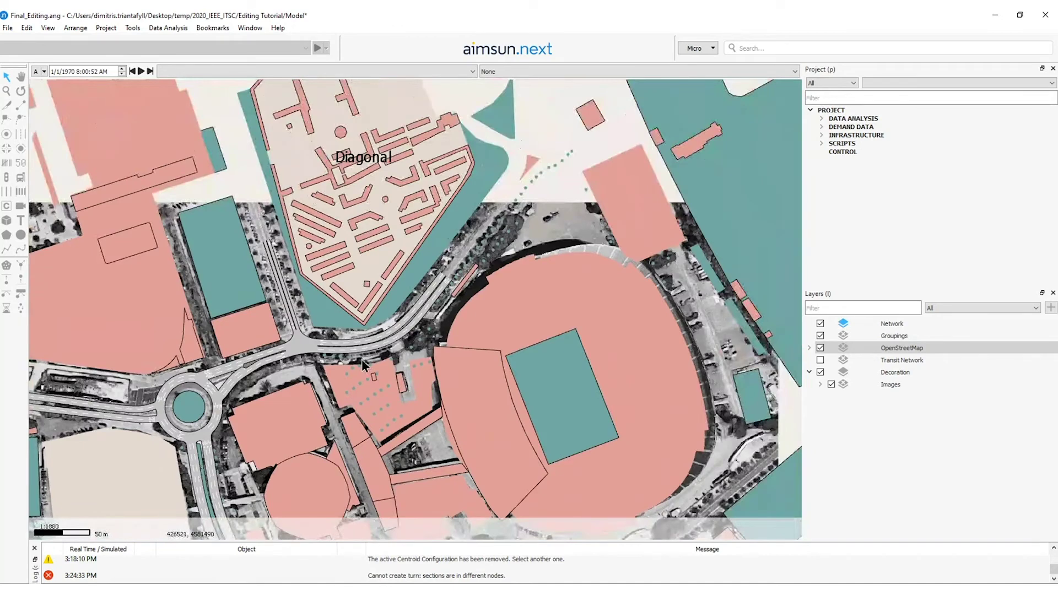
pyautogui.scroll(2, 361, 360)
pyautogui.rightClick(282, 306)
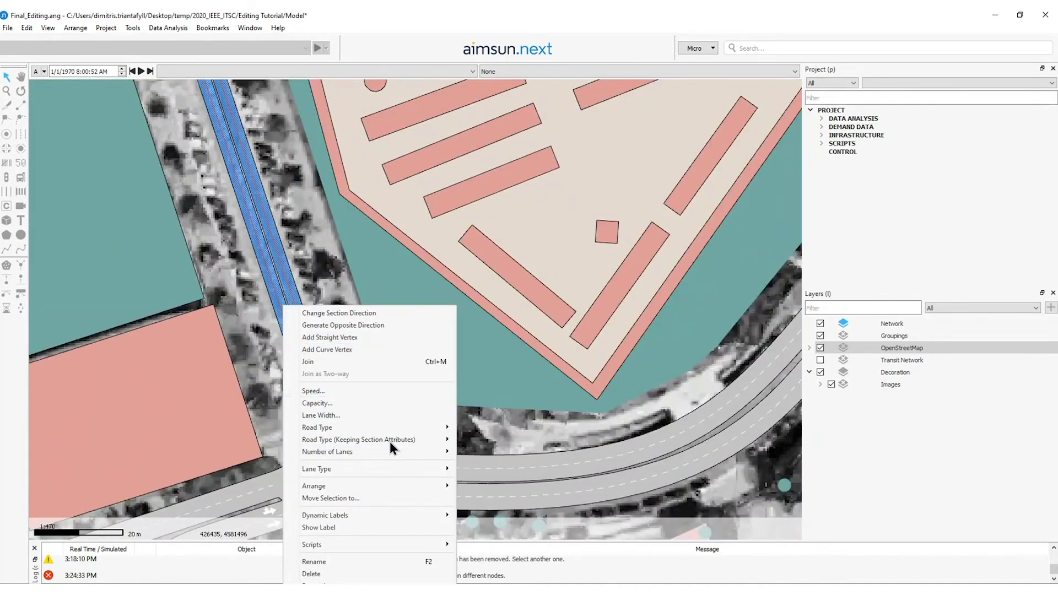
pyautogui.moveTo(316, 428)
pyautogui.click(498, 513)
pyautogui.scroll(-2, 373, 391)
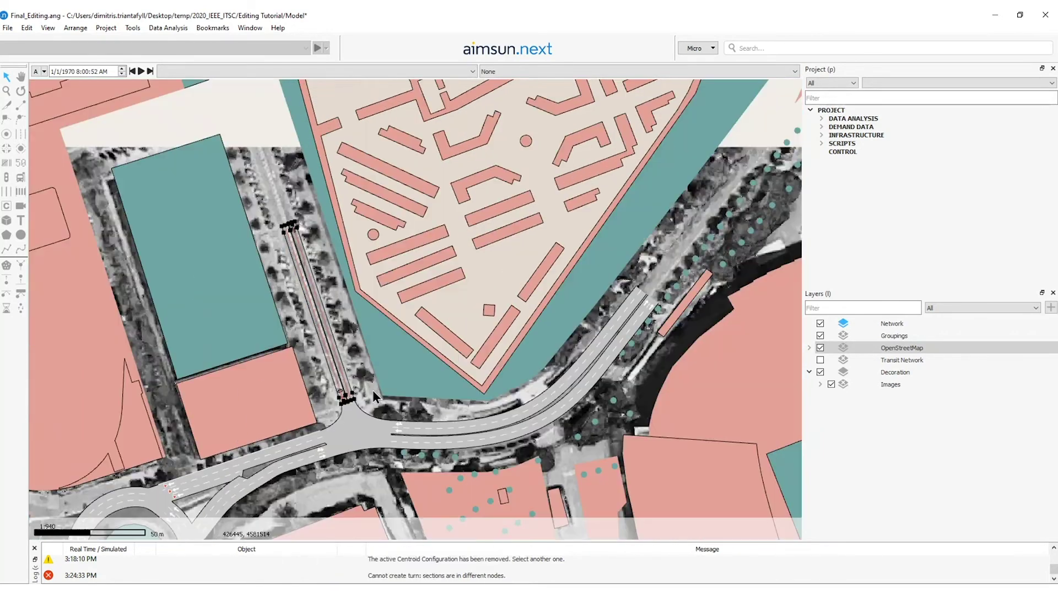
pyautogui.scroll(2, 321, 347)
pyautogui.click(334, 377)
pyautogui.rightClick(335, 378)
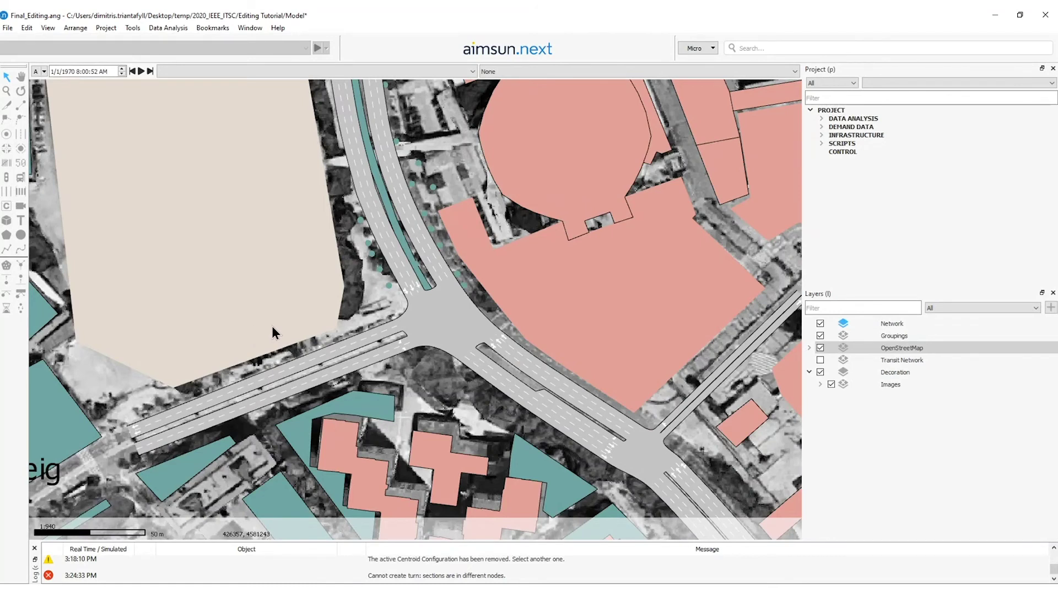
pyautogui.click(443, 318)
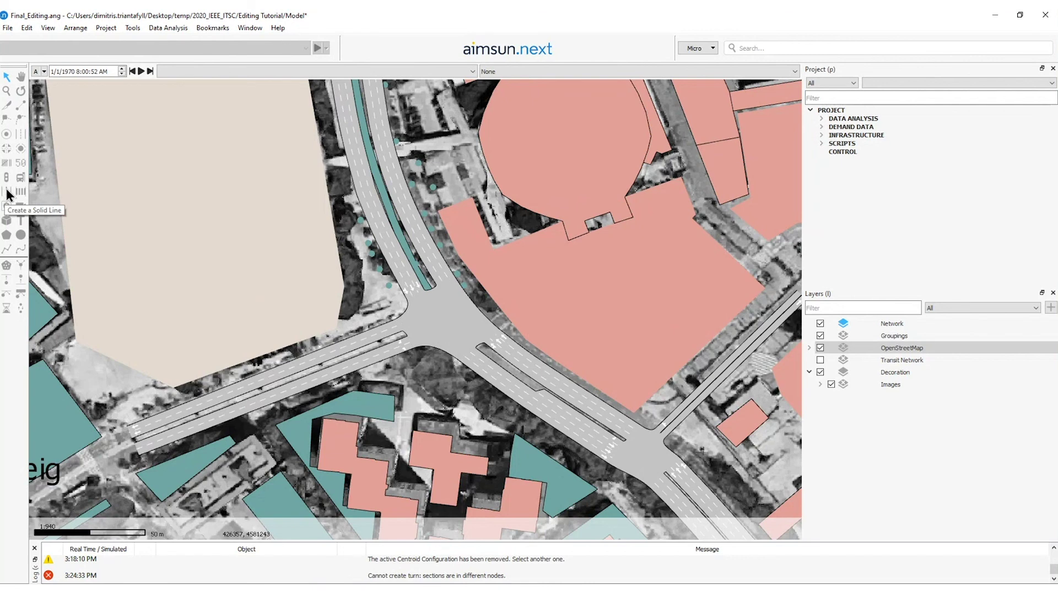
pyautogui.scroll(5, 482, 337)
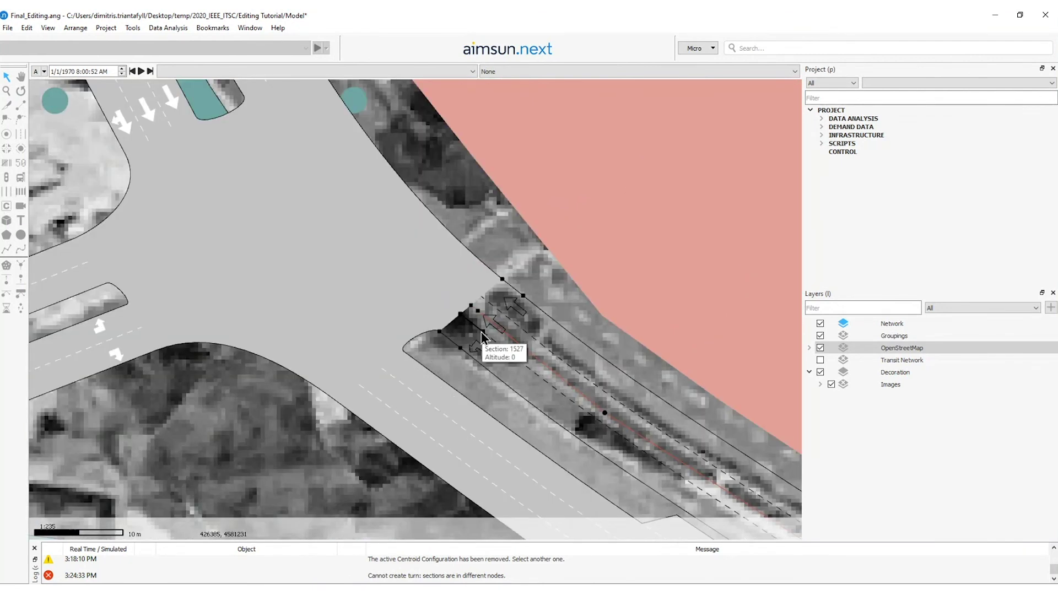